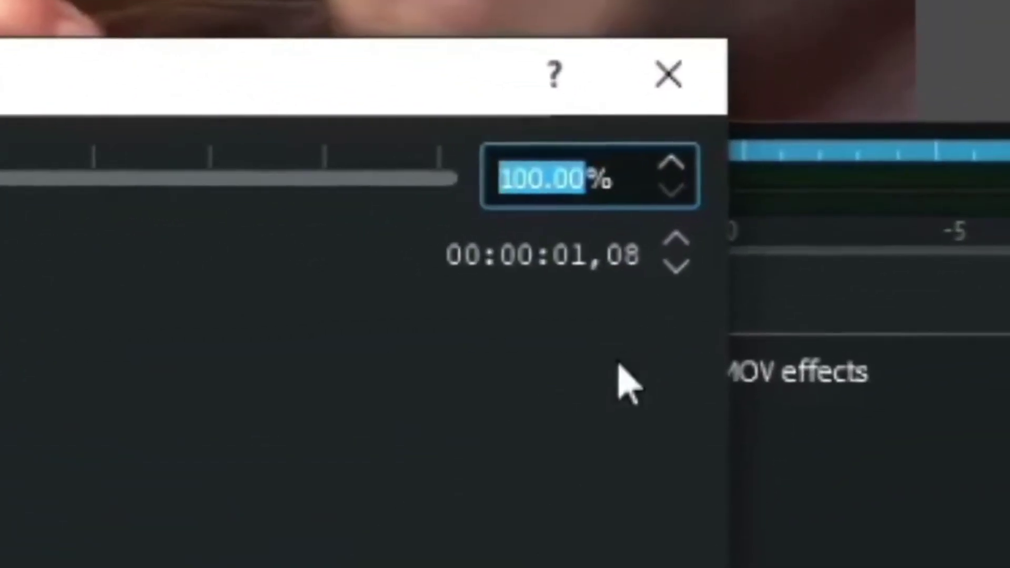
Speed one IMG_5001.MOV clip up to 1000% and slide it left along track V1.
{"action": "type", "text": "1000"}
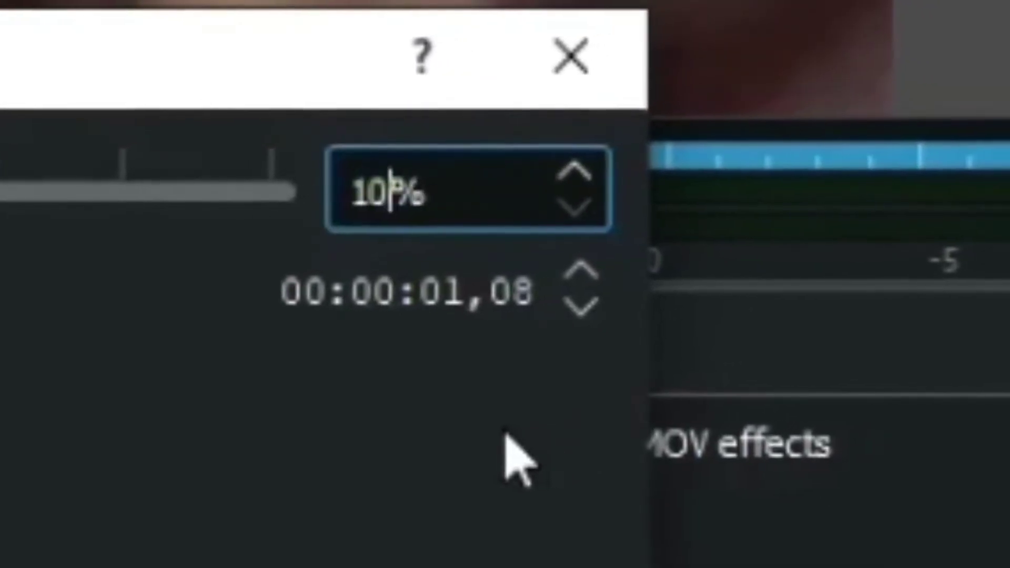
{"action": "key", "text": "Return"}
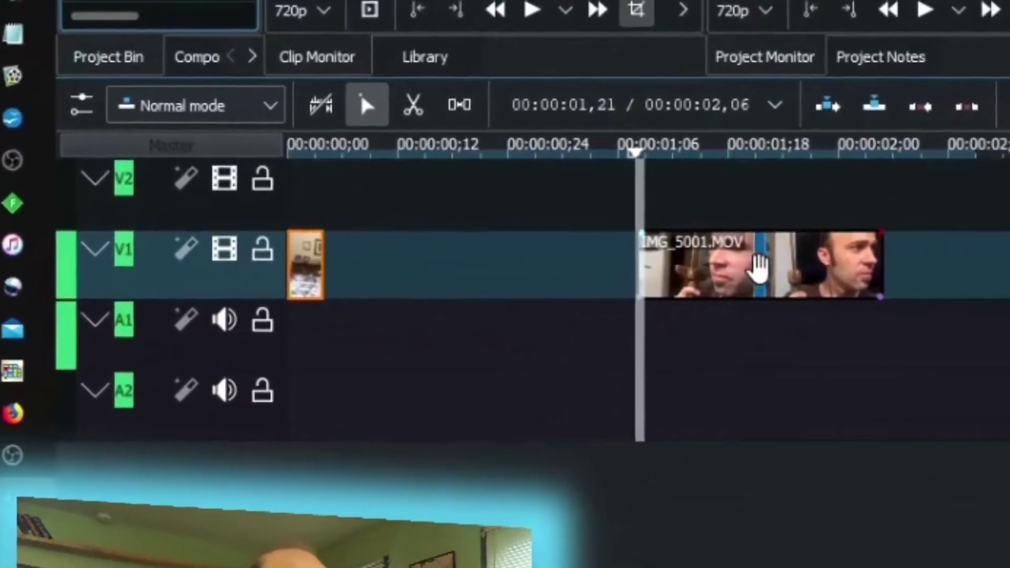
{"action": "left_click_drag", "start_coordinate": [759, 268], "coordinate": [337, 266]}
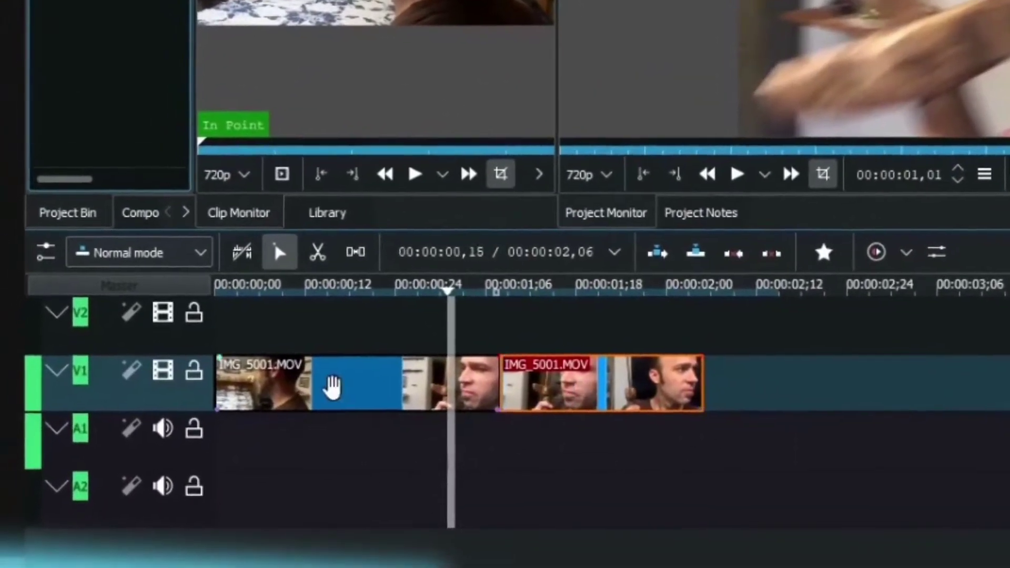
Set the first clip's speed to 500%.
{"action": "left_click", "coordinate": [337, 392], "text": "shift"}
{"action": "right_click", "coordinate": [337, 392]}
{"action": "left_click", "coordinate": [439, 262]}
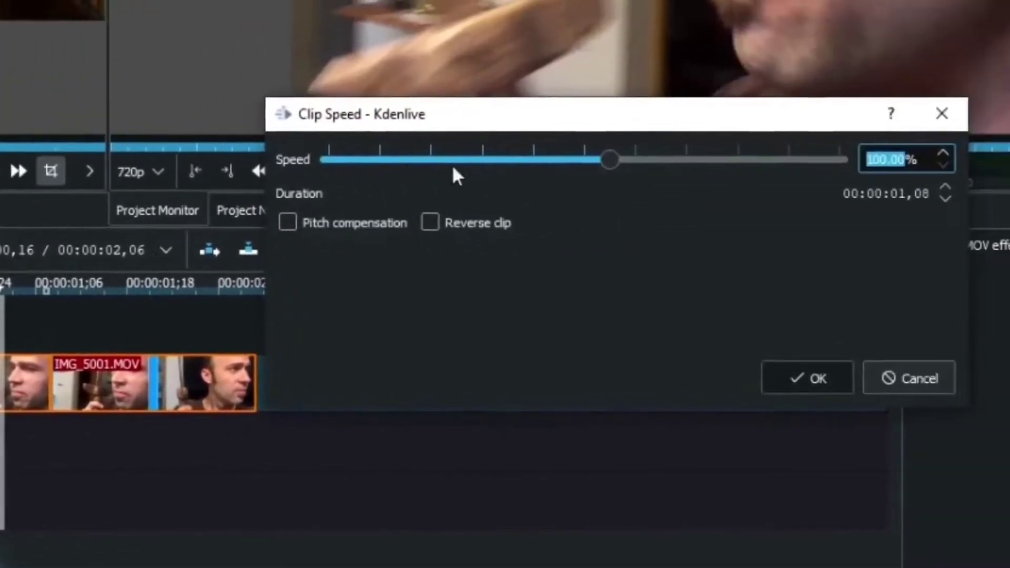
{"action": "type", "text": "500"}
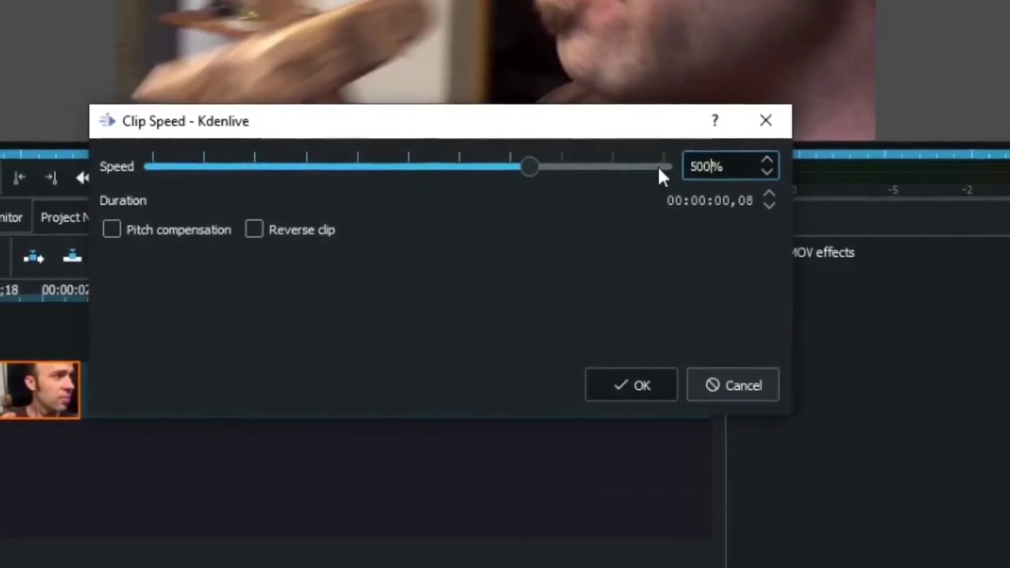
{"action": "key", "text": "Return"}
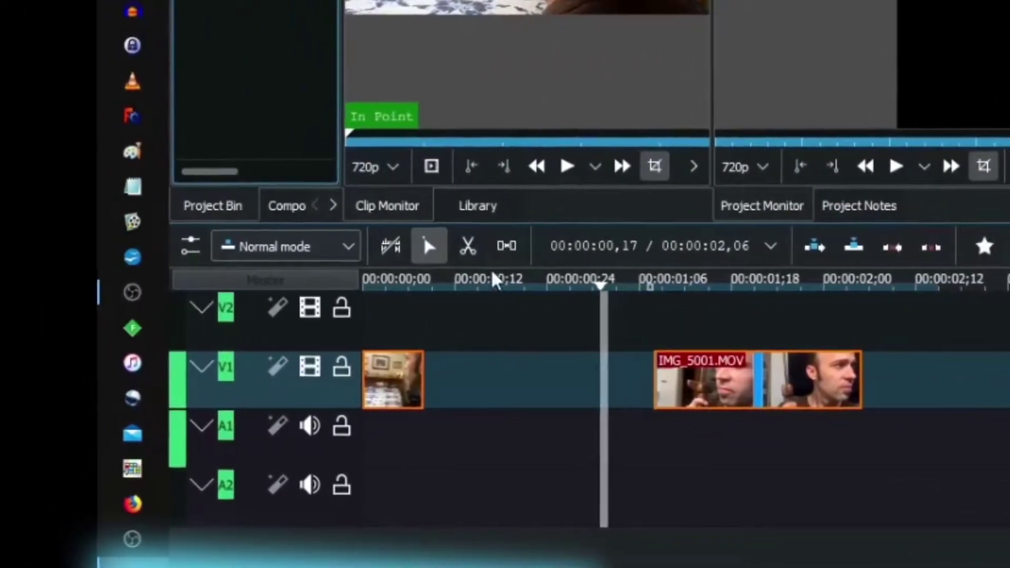
Return the playhead to the start, butt IMG_5001.MOV against the first clip, and play the timeline.
{"action": "left_click_drag", "start_coordinate": [495, 278], "coordinate": [279, 300]}
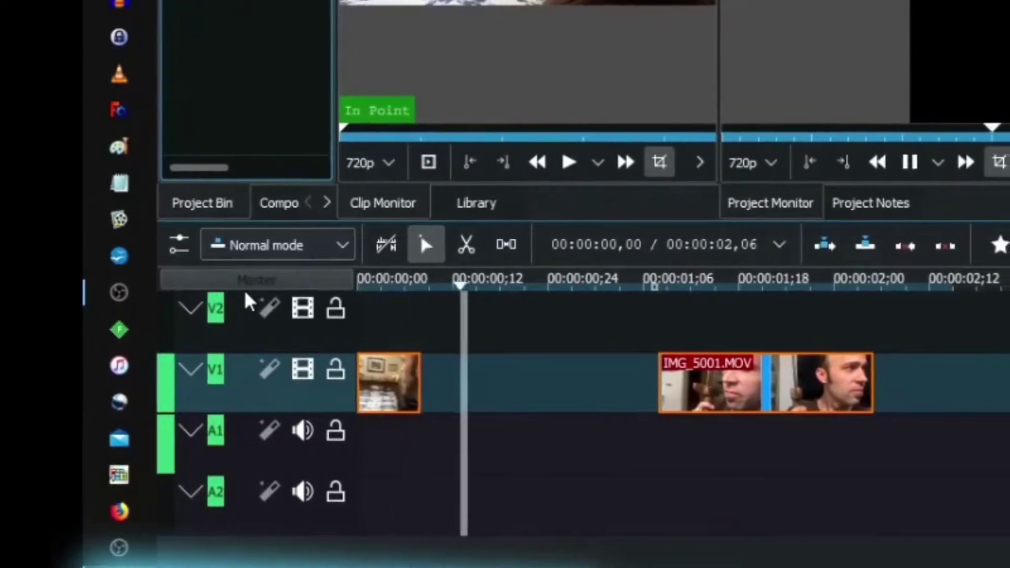
{"action": "left_click_drag", "start_coordinate": [676, 387], "coordinate": [438, 386]}
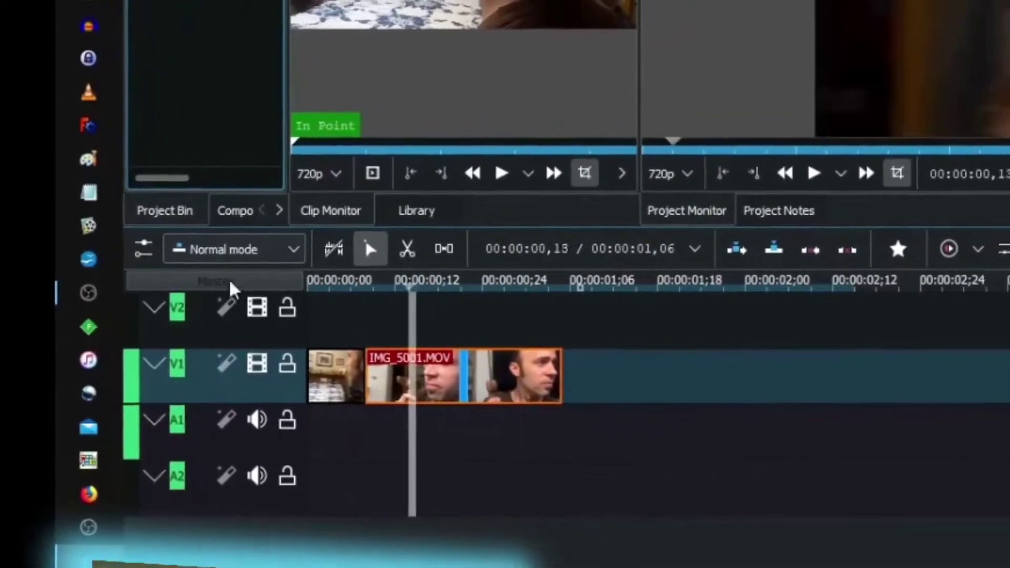
{"action": "key", "text": "space"}
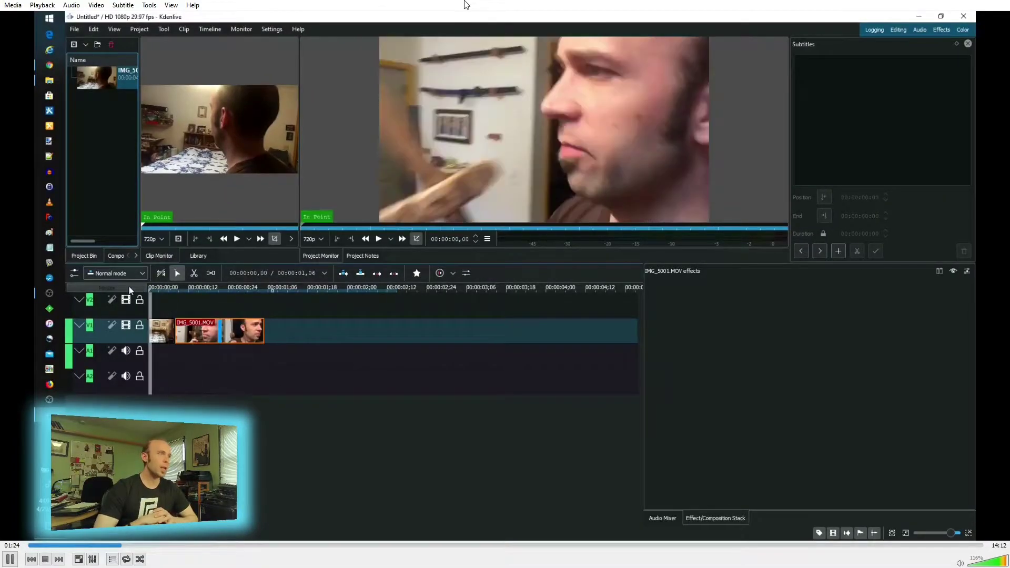
Play the sped-up sequence to the end, then choose PNG as the render output format.
{"action": "key", "text": "space"}
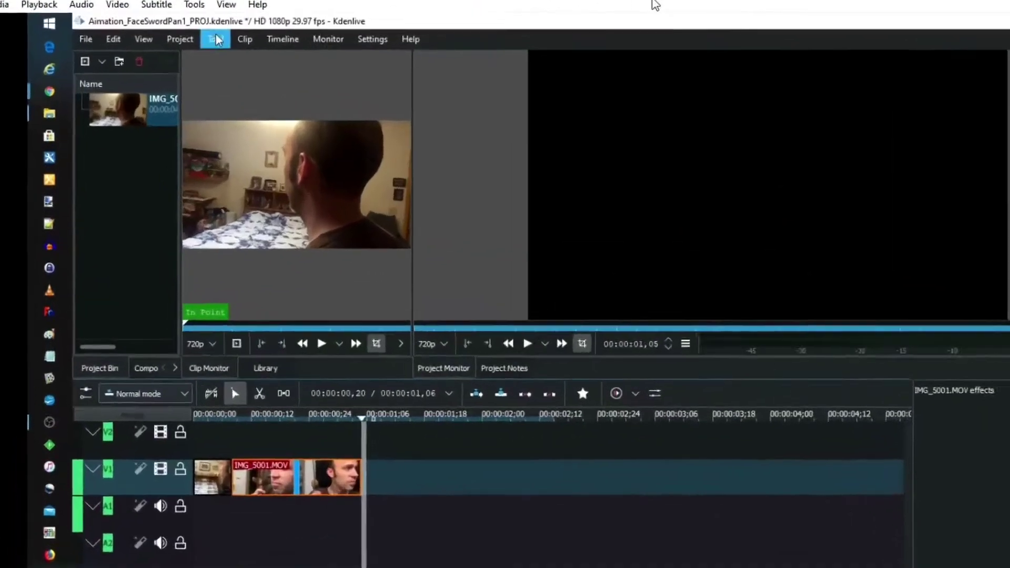
{"action": "left_click", "coordinate": [214, 39]}
{"action": "left_click", "coordinate": [186, 268]}
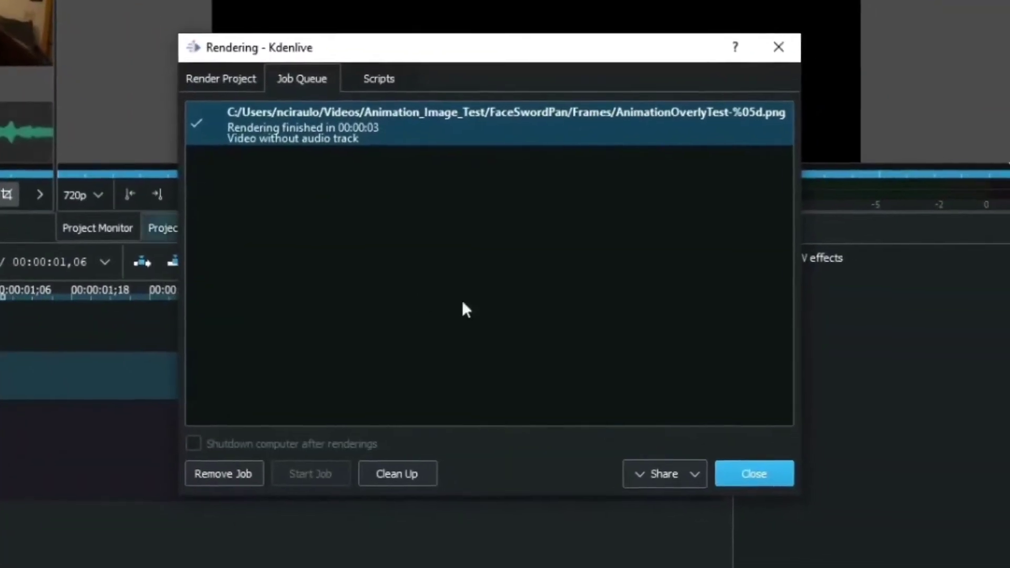
{"action": "left_click", "coordinate": [188, 72]}
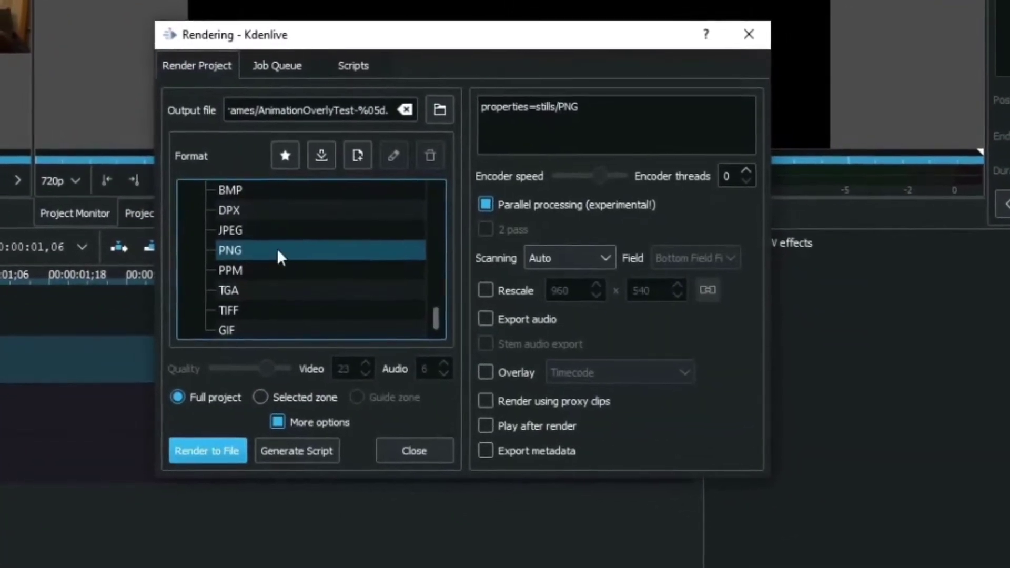
{"action": "left_click", "coordinate": [260, 247]}
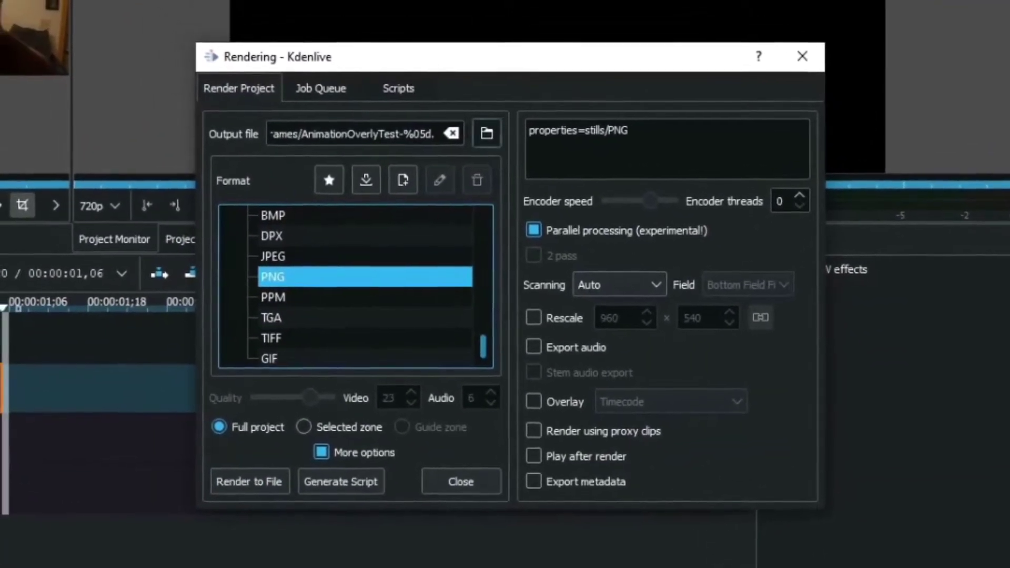
Set the output to the Animation_Image_Test/FaceSwordPan/Frames folder, named AnimationFaceSwordPan-%05d.
{"action": "left_click", "coordinate": [478, 129]}
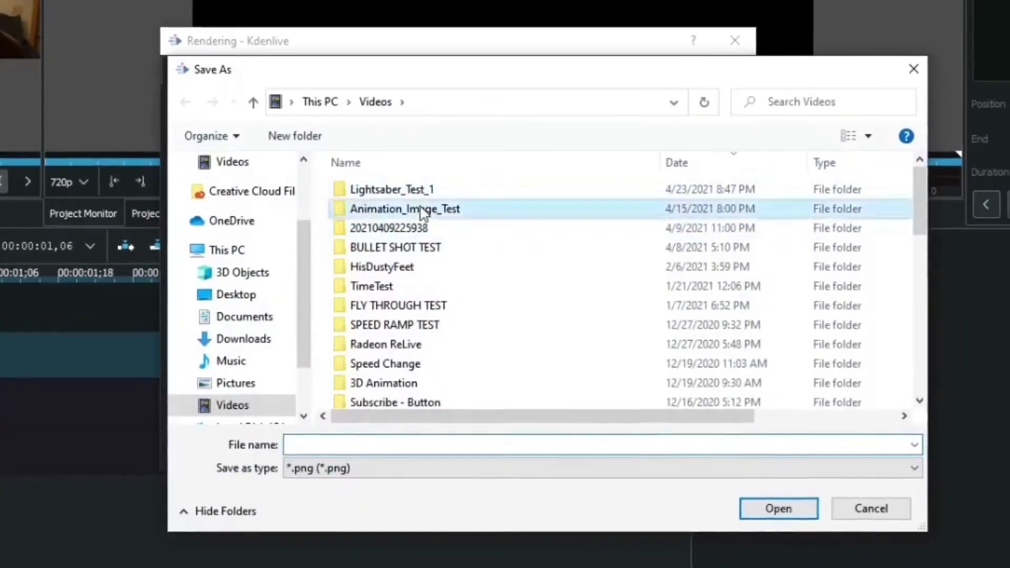
{"action": "double_click", "coordinate": [420, 209]}
{"action": "double_click", "coordinate": [365, 202]}
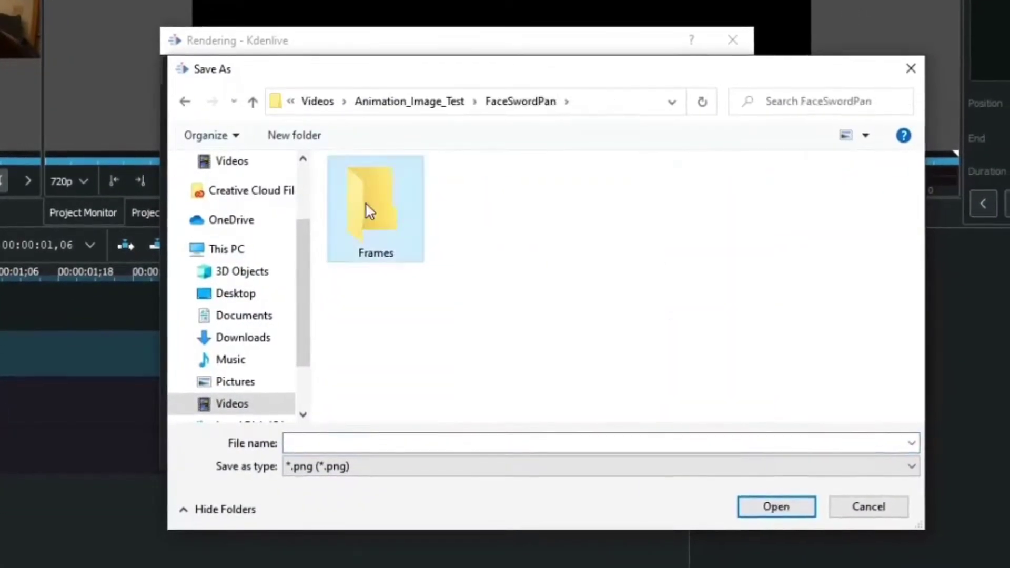
{"action": "double_click", "coordinate": [367, 203]}
{"action": "left_click", "coordinate": [474, 442]}
{"action": "type", "text": "AnimationTest"}
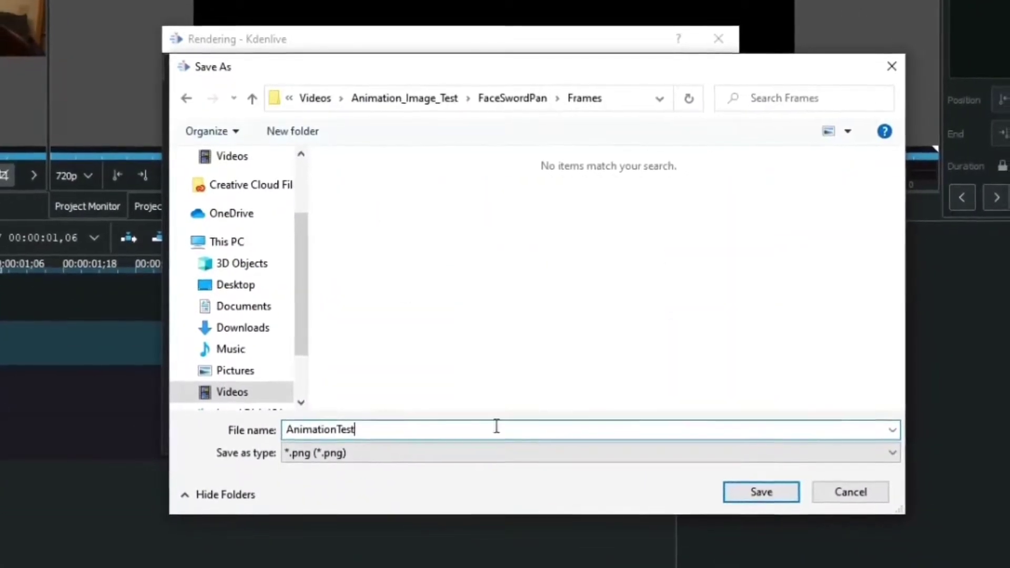
{"action": "key", "text": "BackSpace"}
{"action": "key", "text": "BackSpace"}
{"action": "key", "text": "BackSpace"}
{"action": "key", "text": "BackSpace"}
{"action": "type", "text": "FaceSwordPan"}
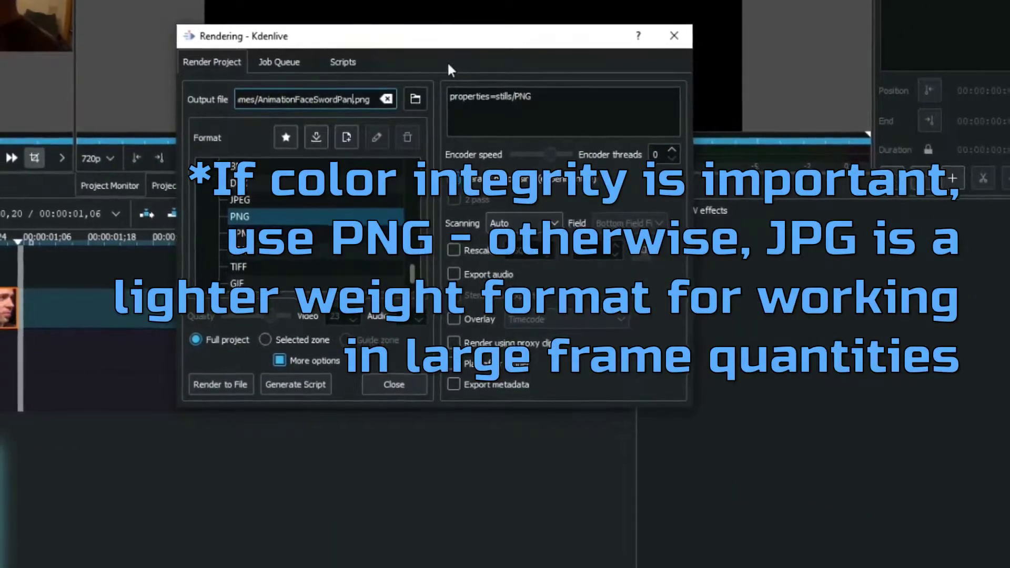
{"action": "type", "text": "-"}
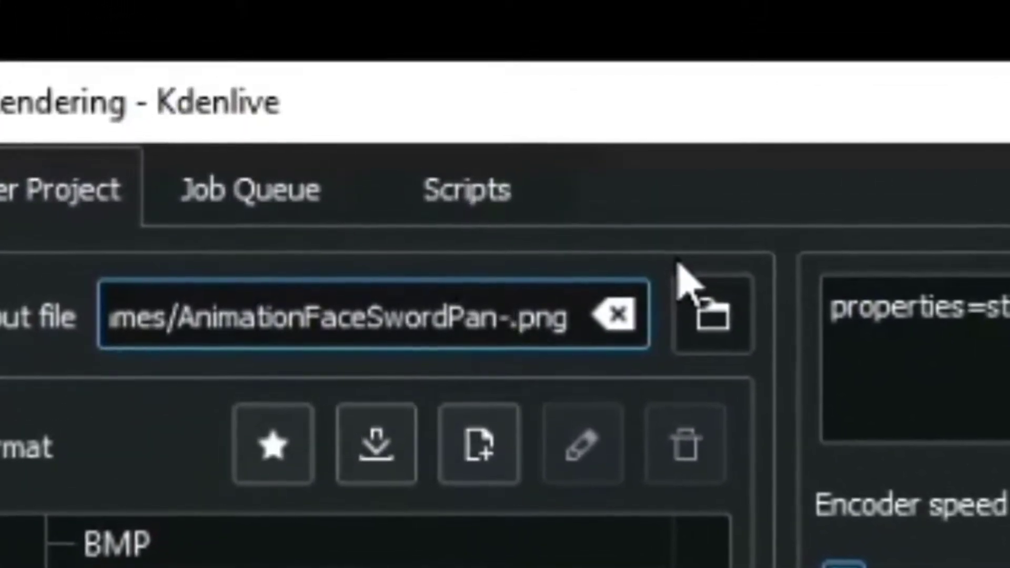
{"action": "type", "text": "%05d"}
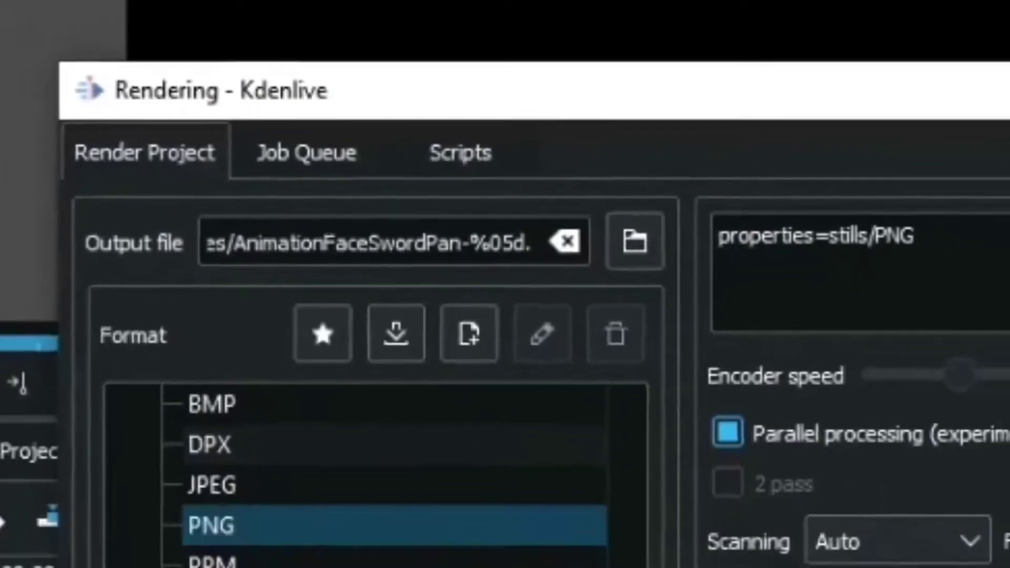
Render the numbered PNG frames, close the Rendering dialog, and browse the rendered frames in File Explorer.
{"action": "left_click", "coordinate": [339, 471]}
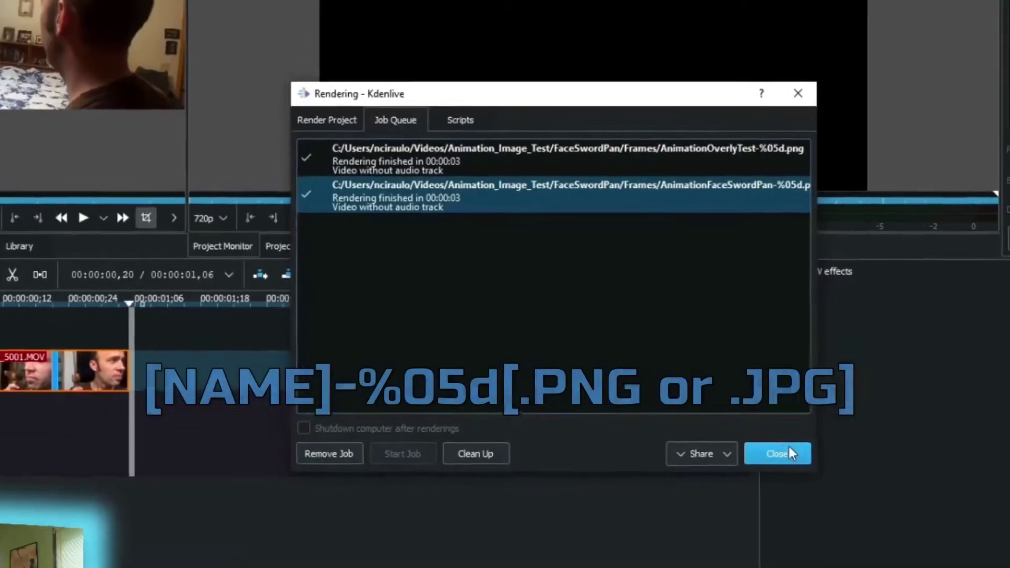
{"action": "left_click", "coordinate": [805, 465]}
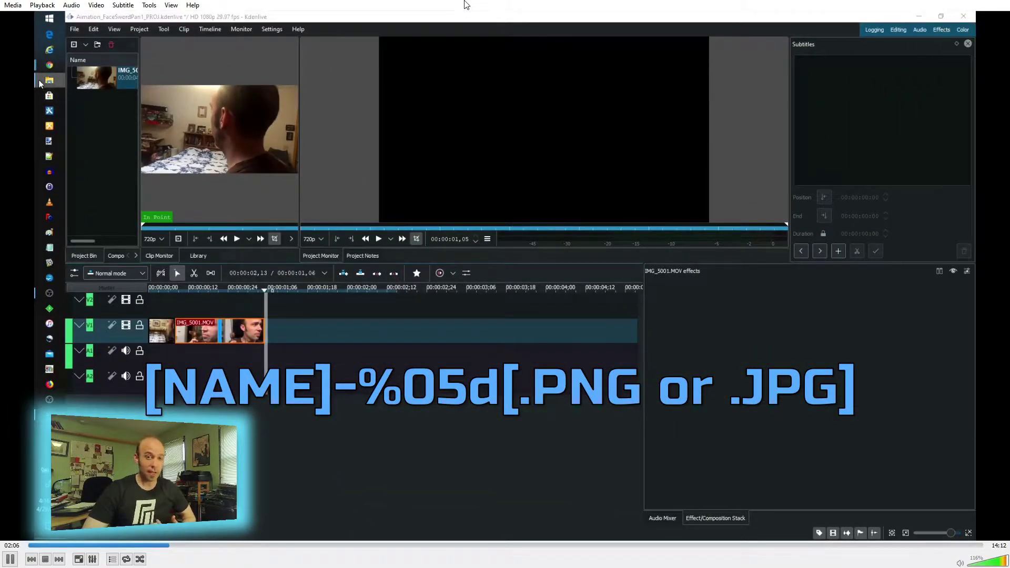
{"action": "left_click", "coordinate": [49, 80]}
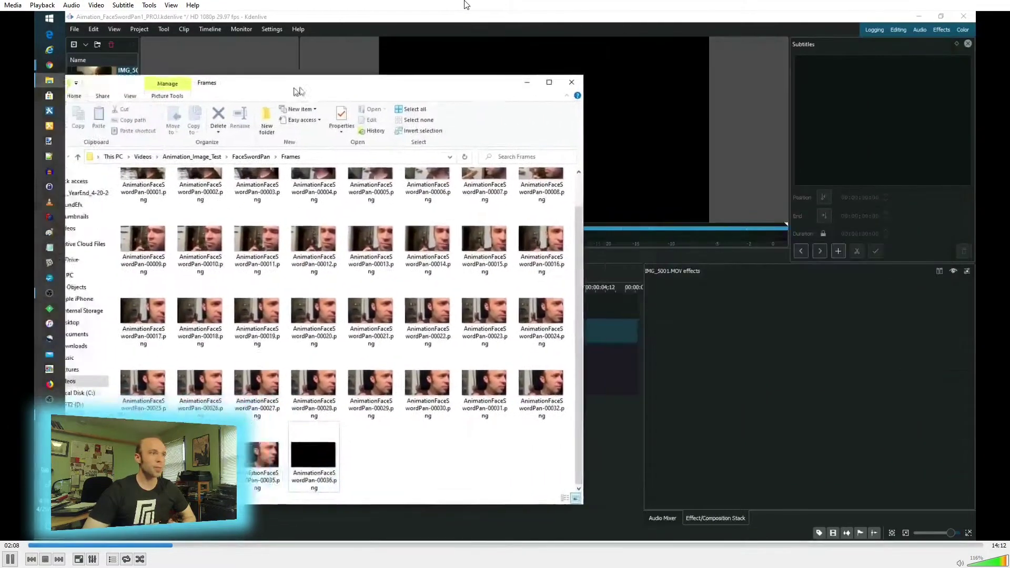
{"action": "scroll", "coordinate": [489, 374], "scroll_direction": "up", "scroll_amount": 1}
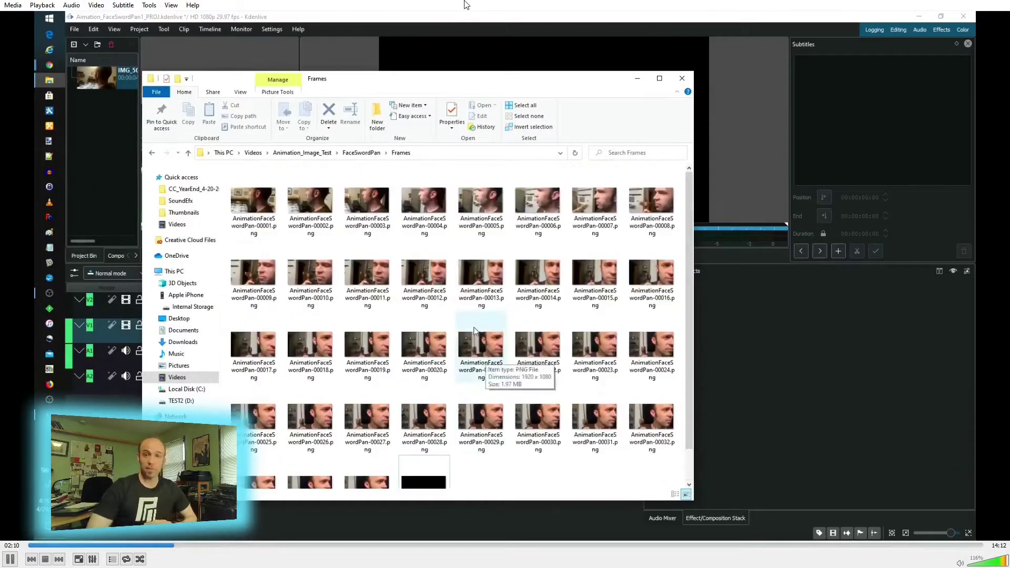
{"action": "scroll", "coordinate": [474, 330], "scroll_direction": "down", "scroll_amount": 1}
{"action": "scroll", "coordinate": [472, 330], "scroll_direction": "up", "scroll_amount": 1}
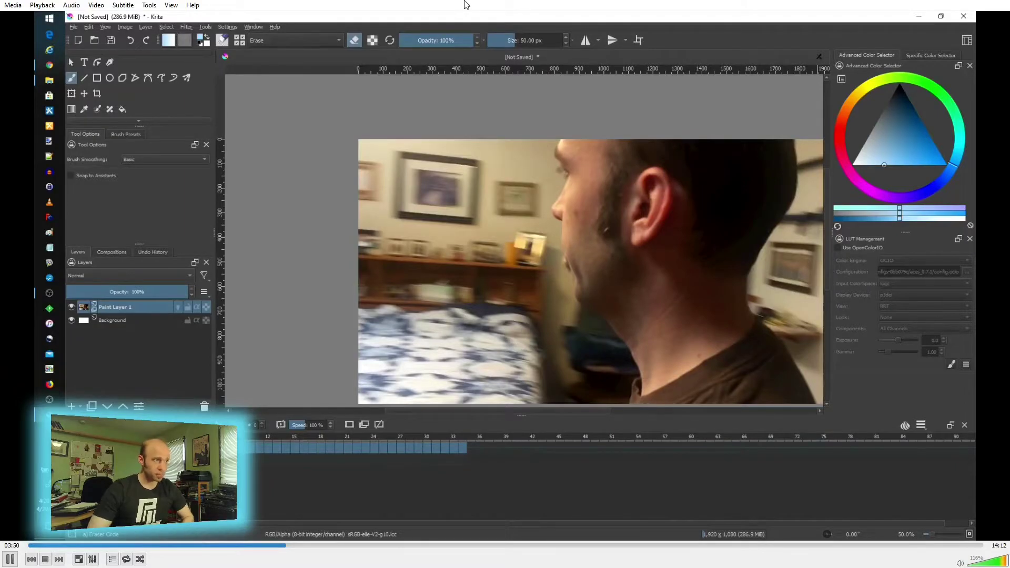
{"action": "key", "text": "space"}
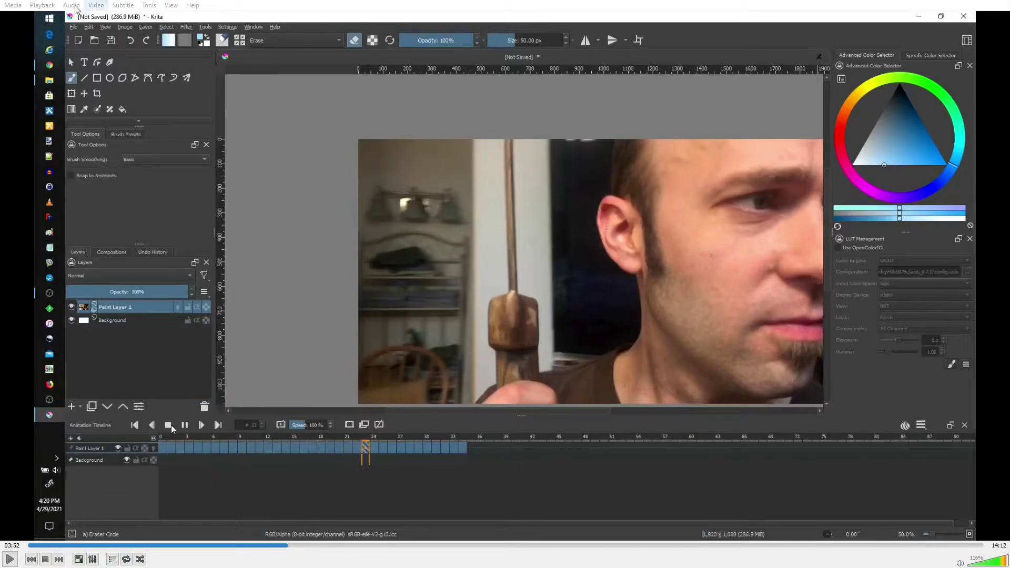
{"action": "key", "text": "space"}
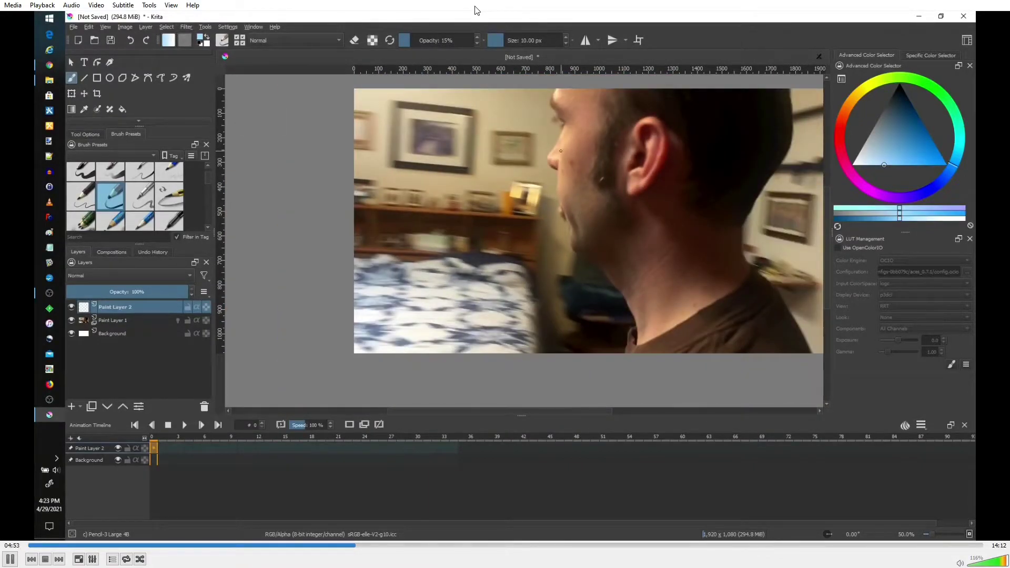
Show the Onion Skins settings docker.
{"action": "left_click", "coordinate": [904, 425]}
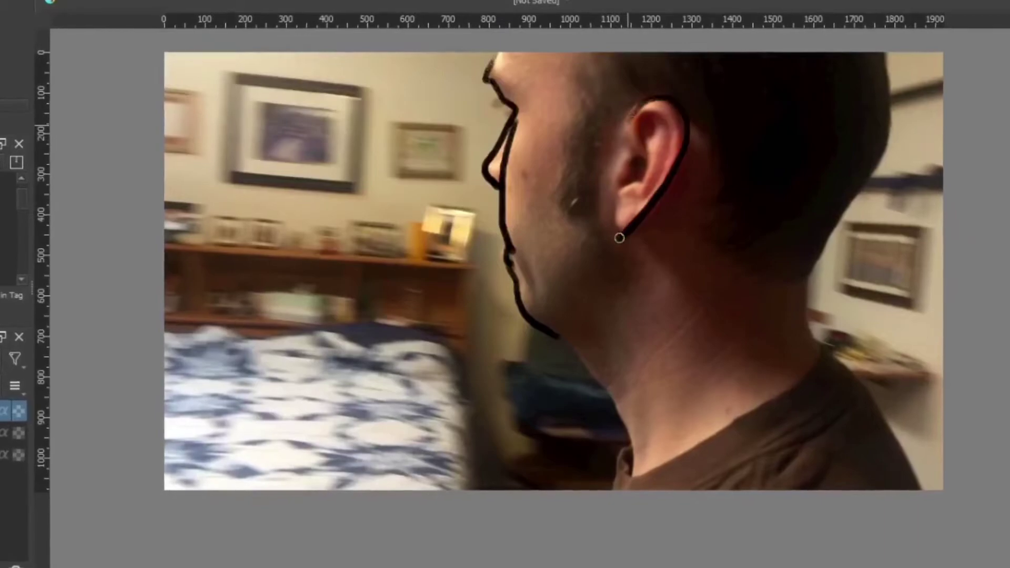
Draw the inner ear curves and a chin-to-ear jawline stroke, undoing and redrawing the misplaced one.
{"action": "mouse_move", "coordinate": [668, 153]}
{"action": "left_mouse_down"}
{"action": "mouse_move", "coordinate": [634, 202]}
{"action": "mouse_move", "coordinate": [653, 158]}
{"action": "mouse_move", "coordinate": [639, 120]}
{"action": "left_mouse_up"}
{"action": "mouse_move", "coordinate": [567, 332]}
{"action": "left_mouse_down"}
{"action": "mouse_move", "coordinate": [620, 274]}
{"action": "mouse_move", "coordinate": [568, 327]}
{"action": "left_mouse_up"}
{"action": "key", "text": "ctrl+z"}
{"action": "key", "text": "ctrl+z"}
{"action": "left_click_drag", "start_coordinate": [608, 288], "coordinate": [573, 329]}
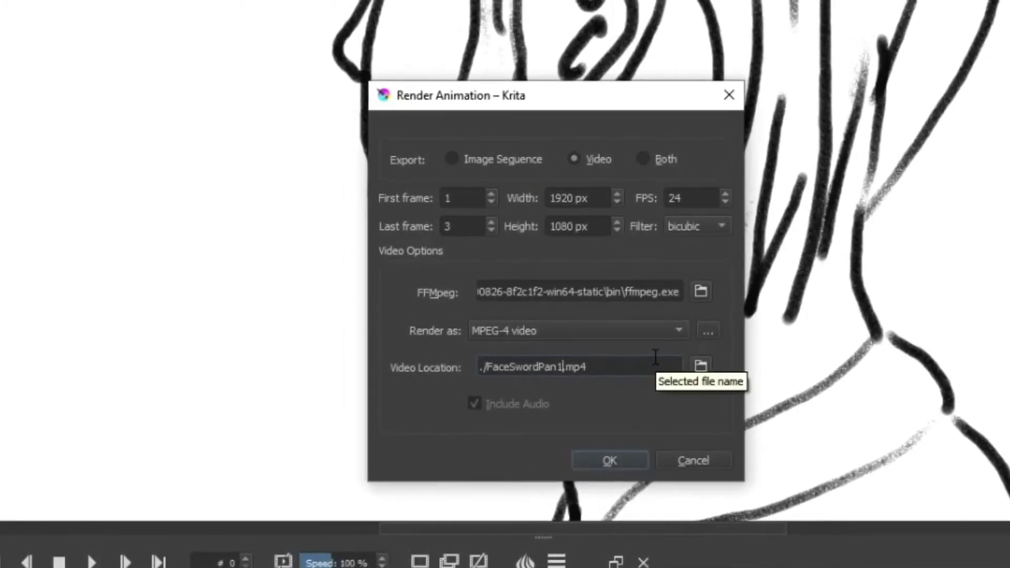
Save the video as FaceSwordPan1_TEST.mp4 in the FaceSwordPan folder and start rendering.
{"action": "type", "text": "_TEST"}
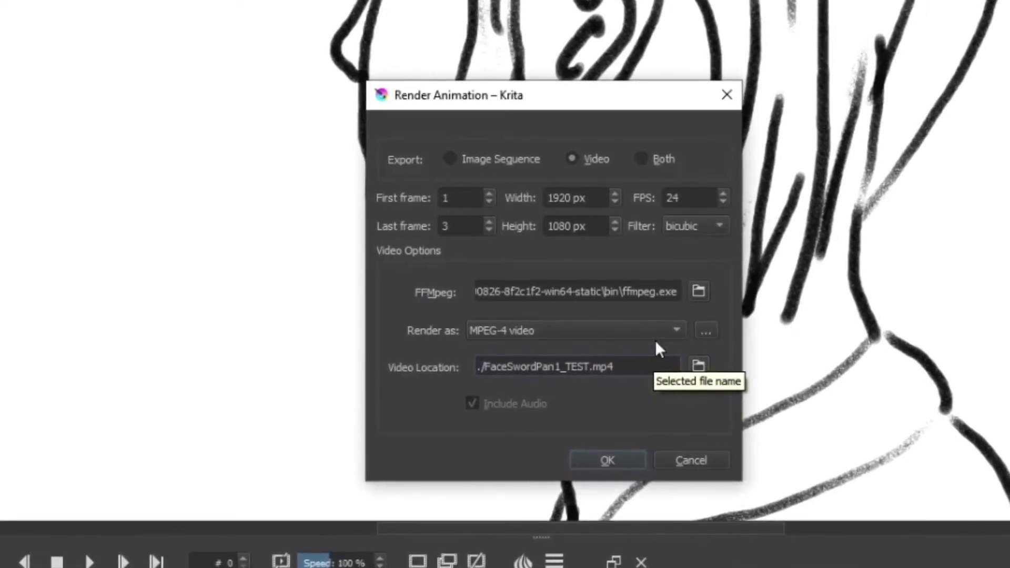
{"action": "left_click", "coordinate": [698, 365]}
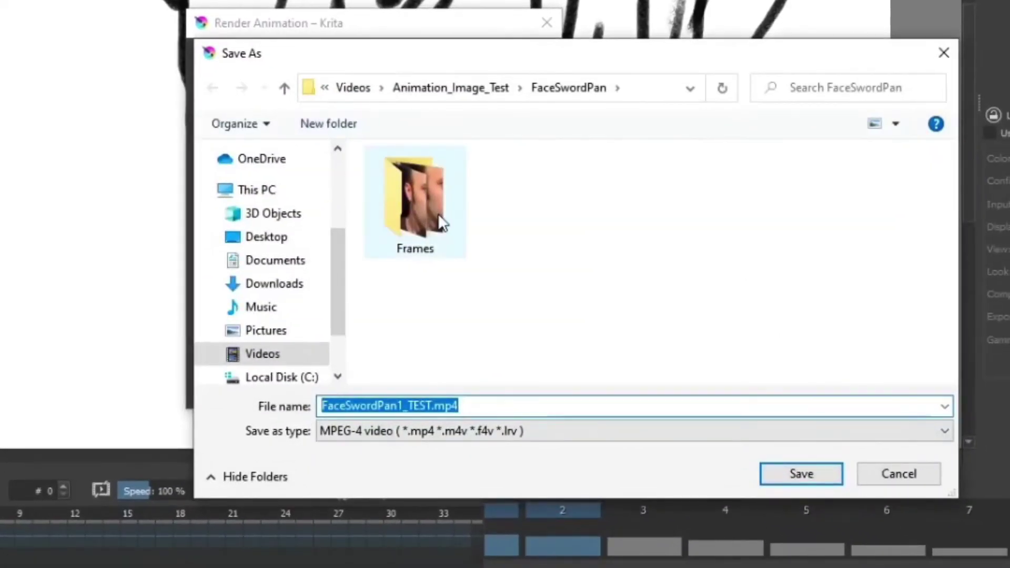
{"action": "left_click", "coordinate": [797, 480]}
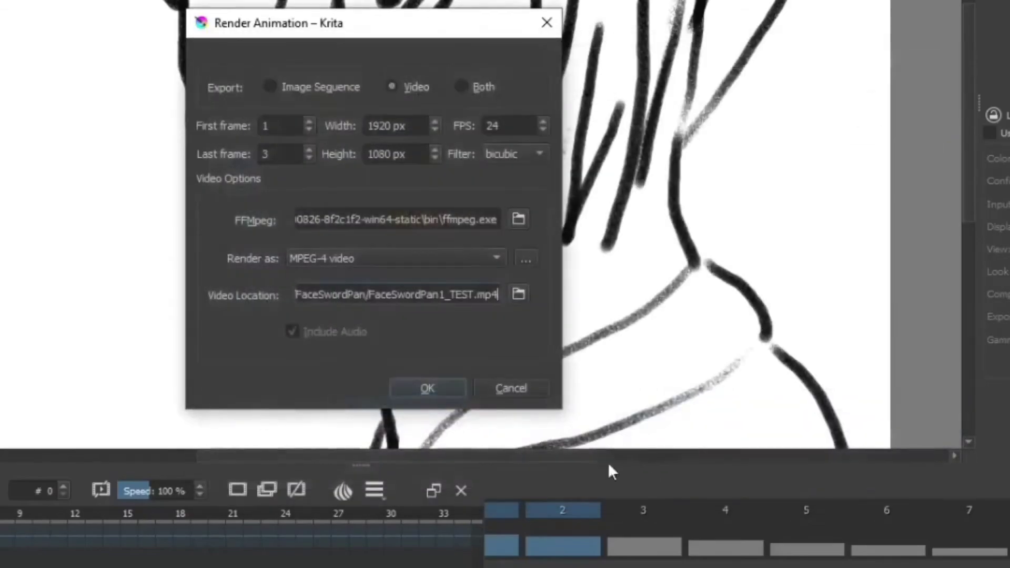
{"action": "left_click", "coordinate": [580, 451]}
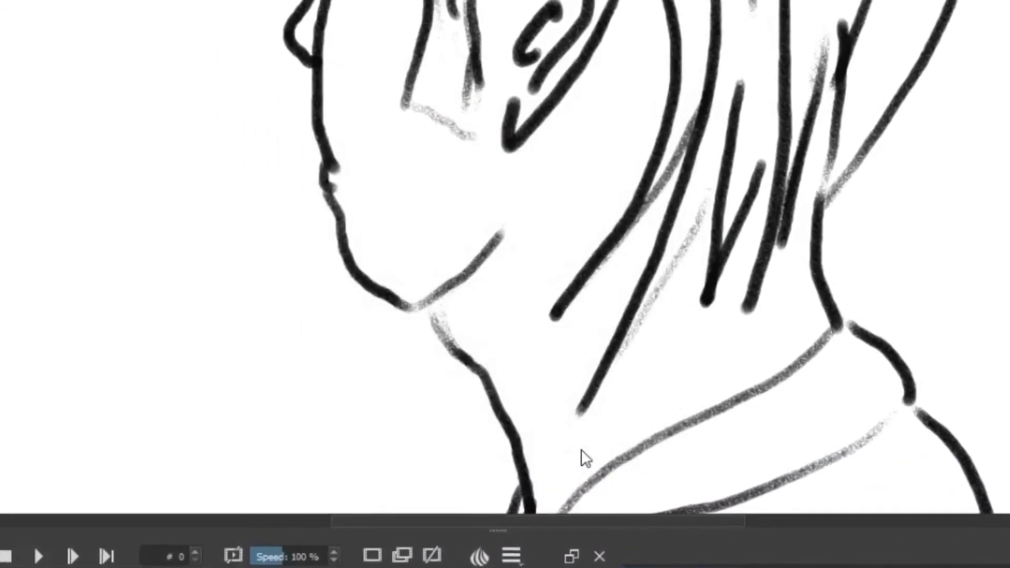